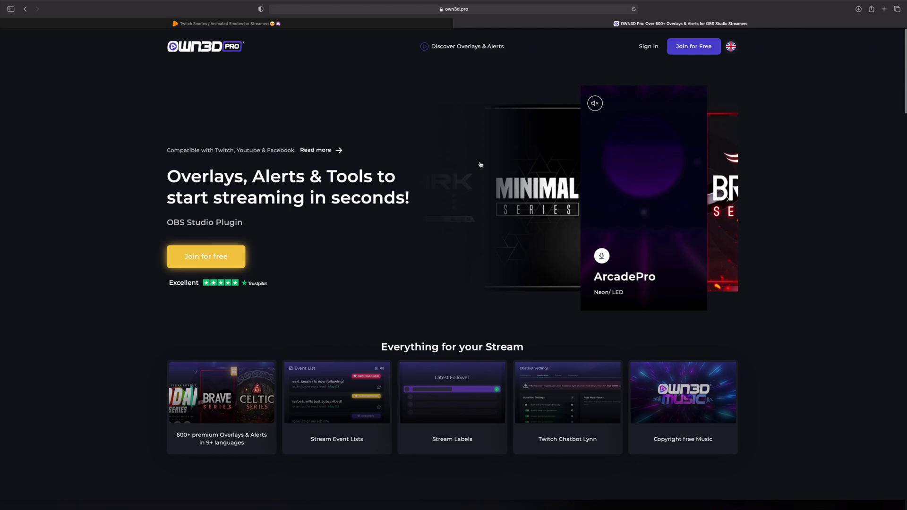
Follow the plugin's download link to the Waveform v1.1.0 GitHub release and scroll to its Assets.
scroll(480, 165, down, 3)
scroll(480, 164, down, 15)
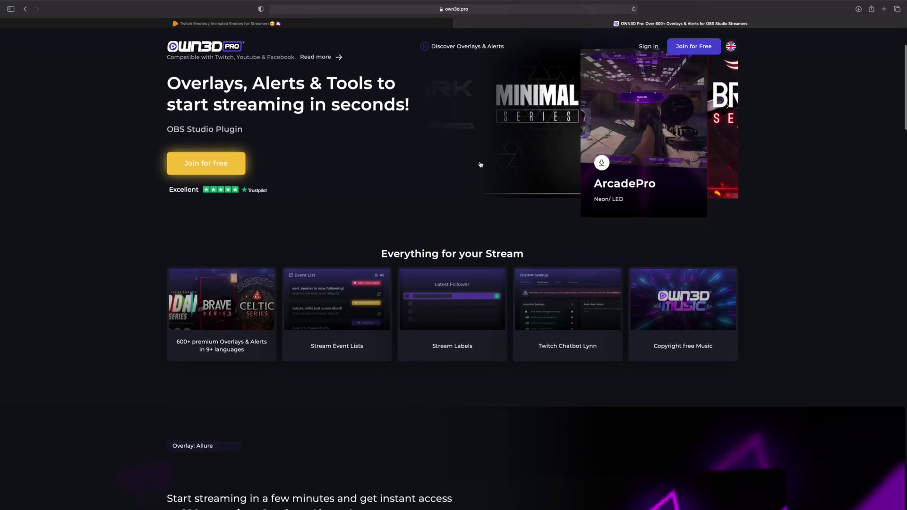
scroll(821, 332, down, 2)
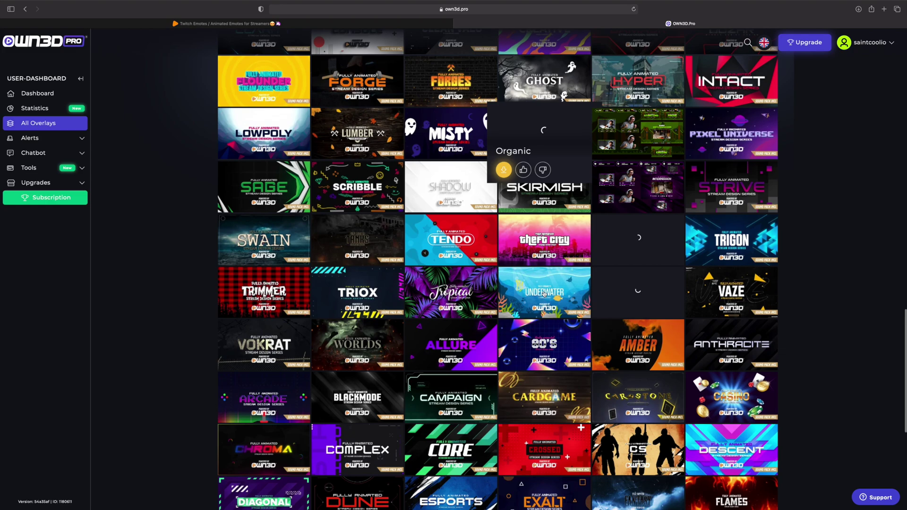
scroll(544, 294, down, 7)
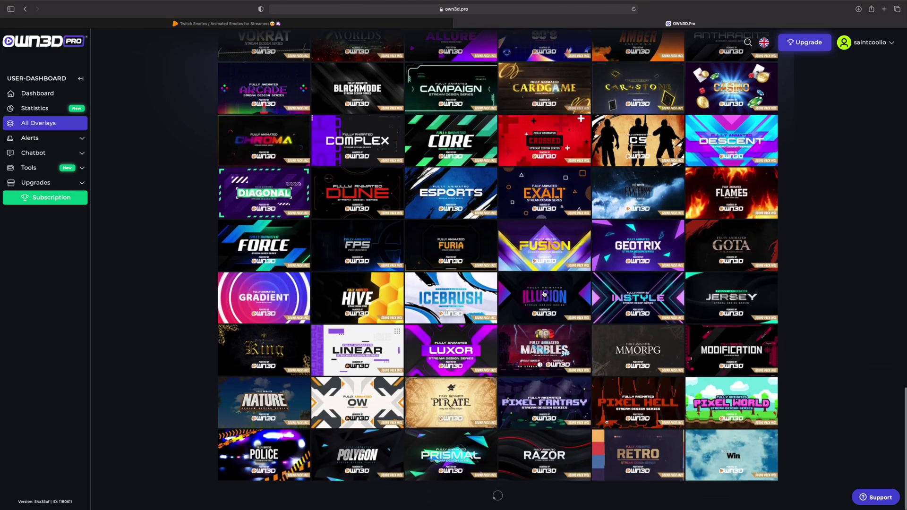
scroll(544, 294, down, 8)
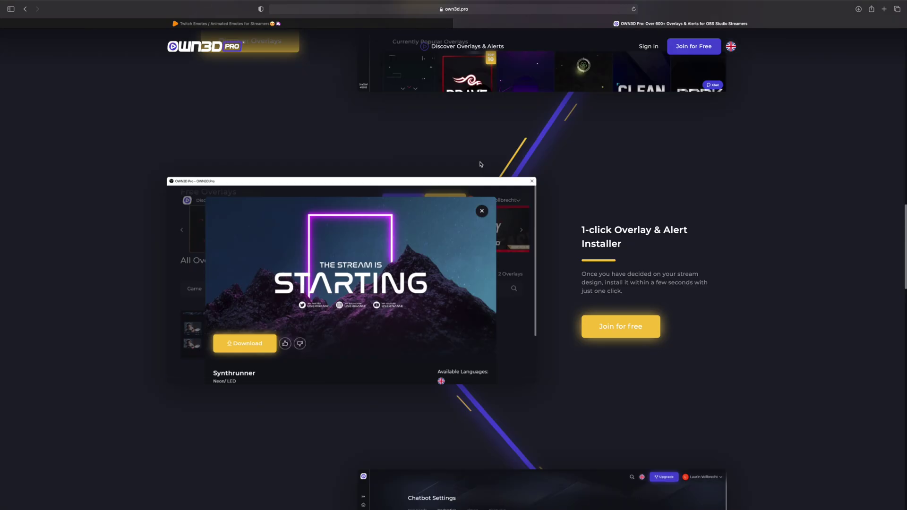
scroll(481, 163, down, 3)
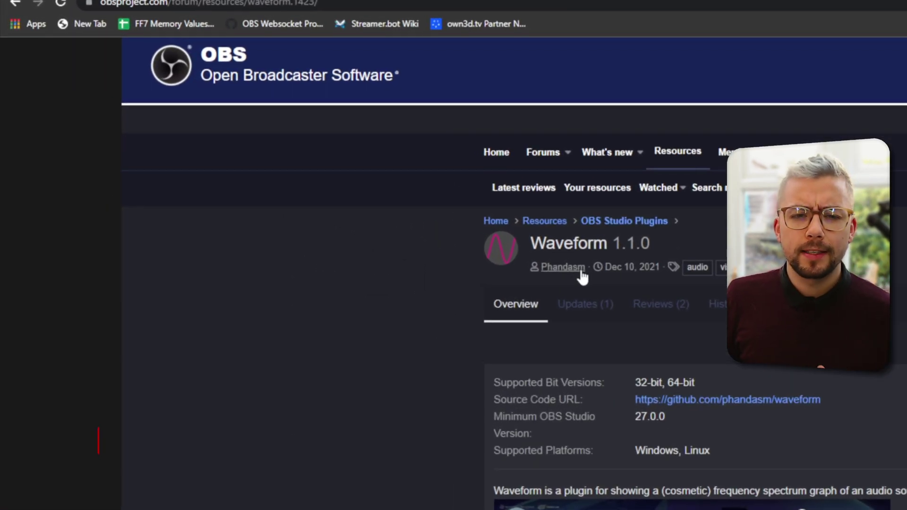
mouse_move(292, 153)
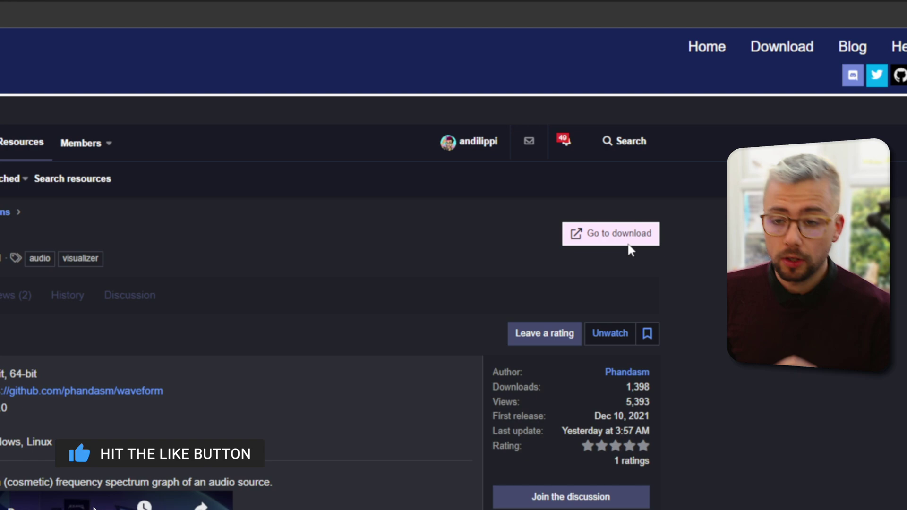
click(629, 247)
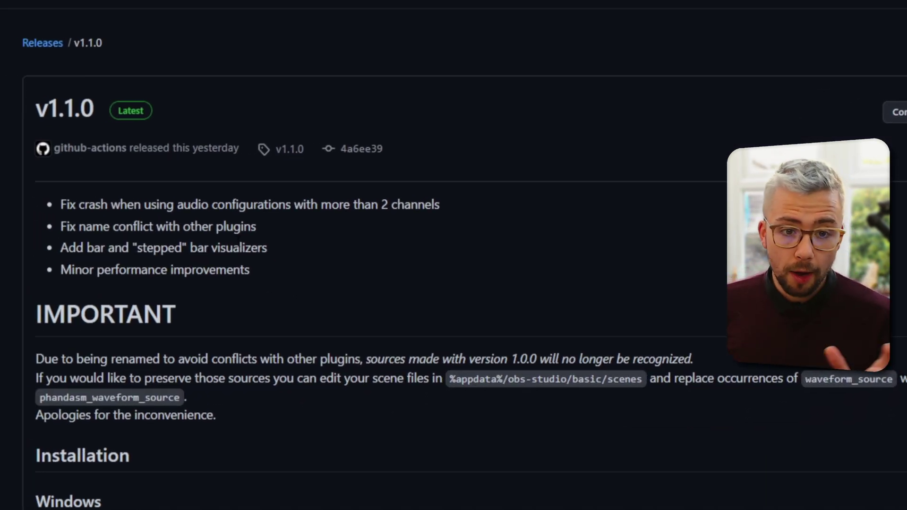
scroll(324, 237, down, 3)
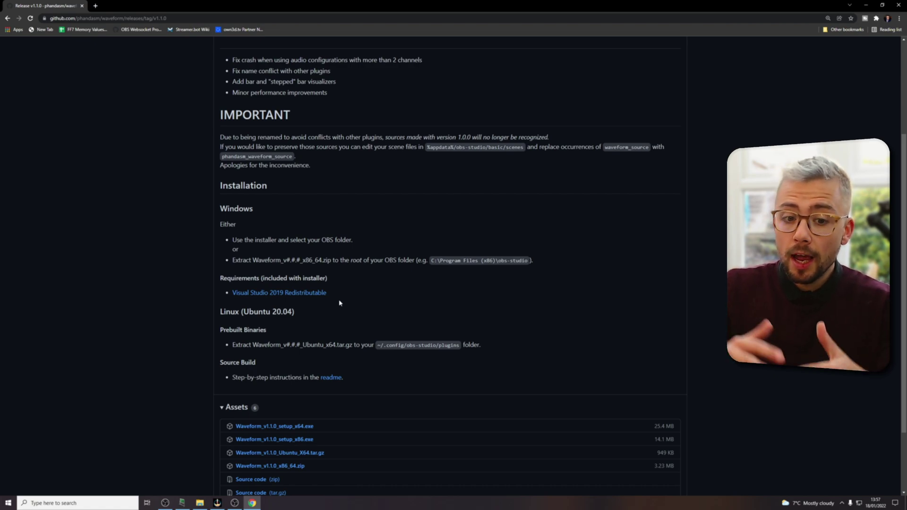
scroll(332, 364, down, 2)
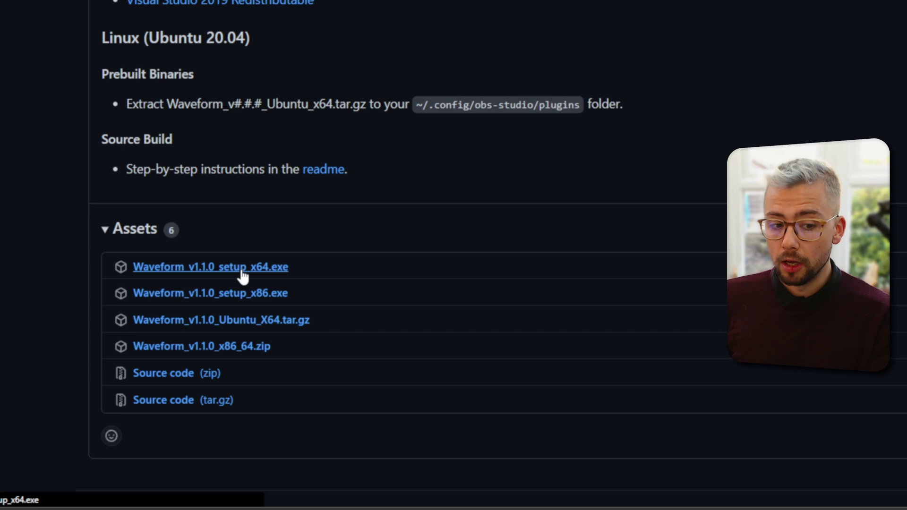
Download Waveform_v1.1.0_setup_x64.exe, keep the flagged file, and run it despite SmartScreen.
click(240, 268)
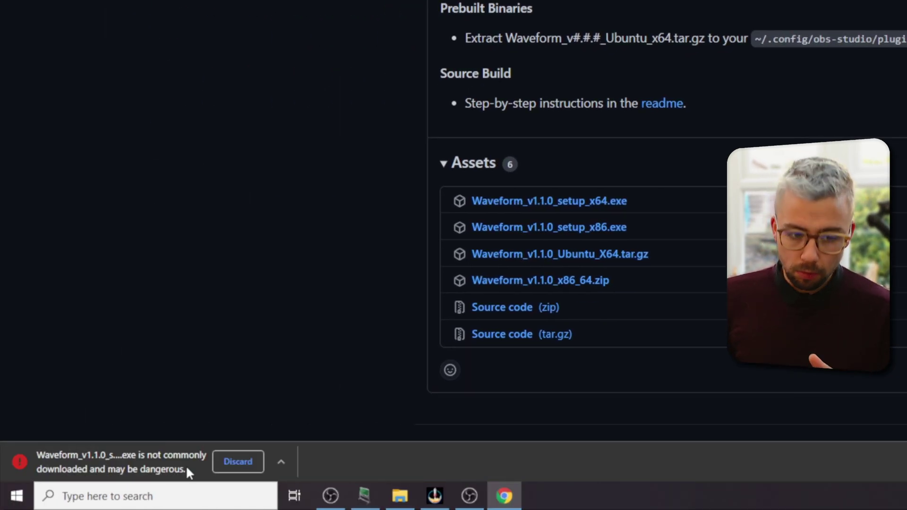
click(281, 460)
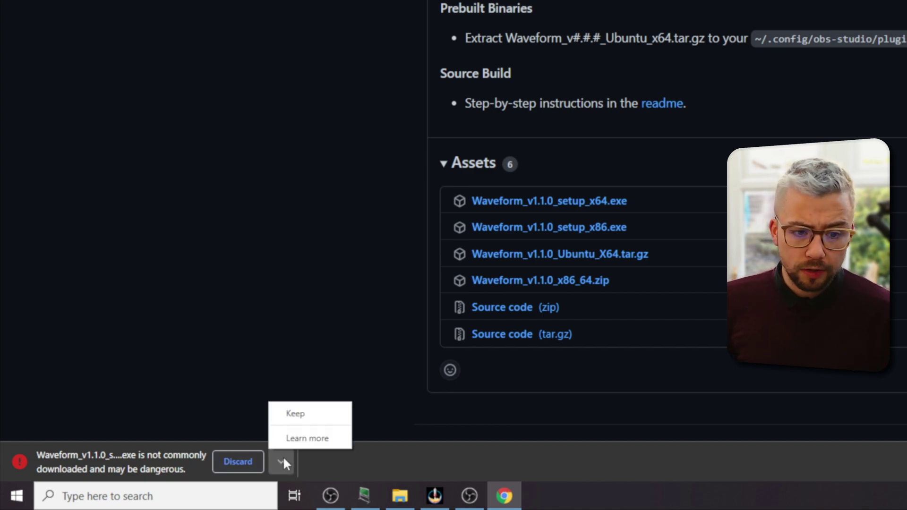
click(298, 414)
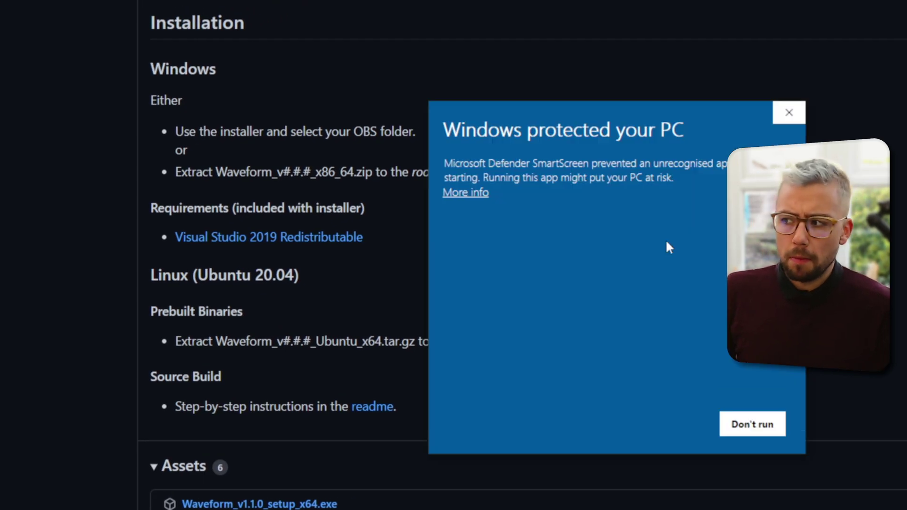
click(339, 246)
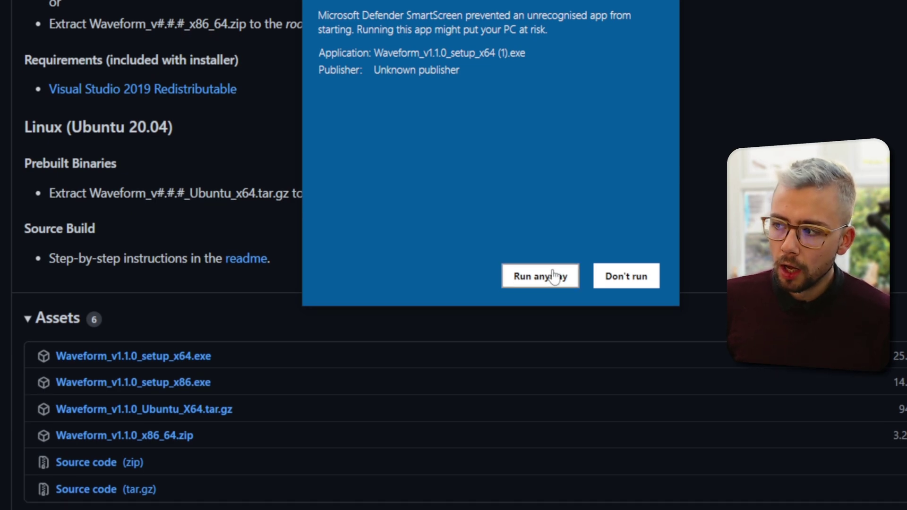
click(557, 279)
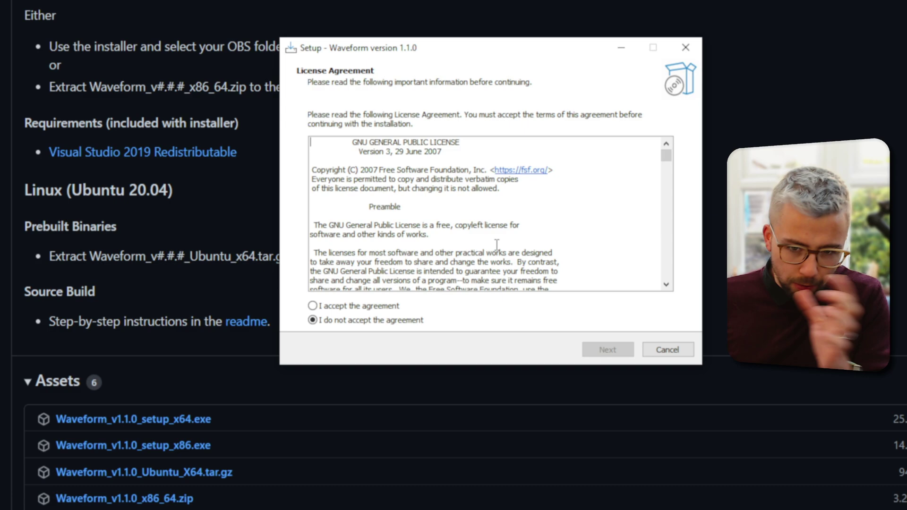
Accept the GPL licence, set the install folder to obs-studio, then cancel and quit setup.
click(331, 271)
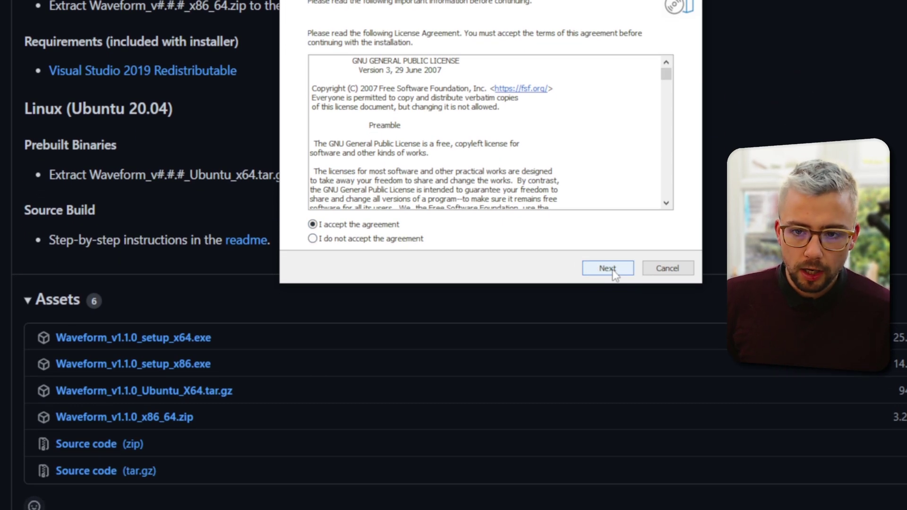
click(613, 314)
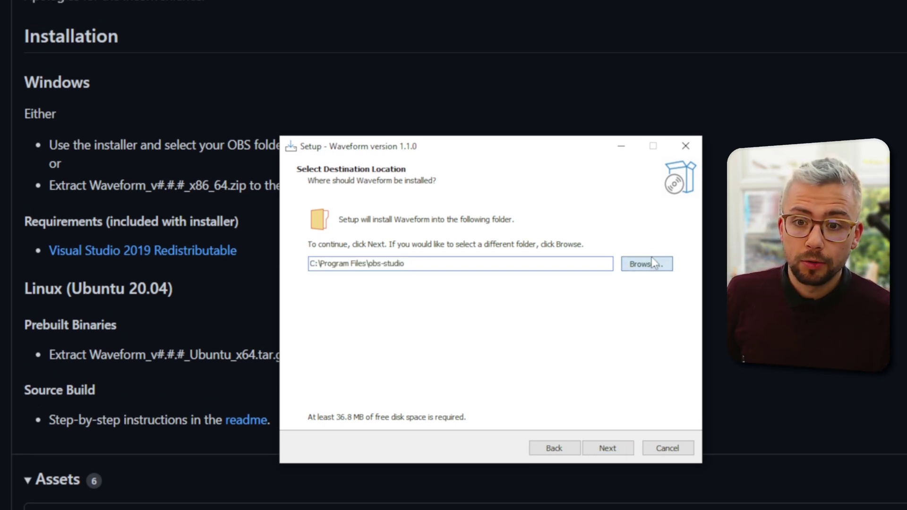
click(652, 263)
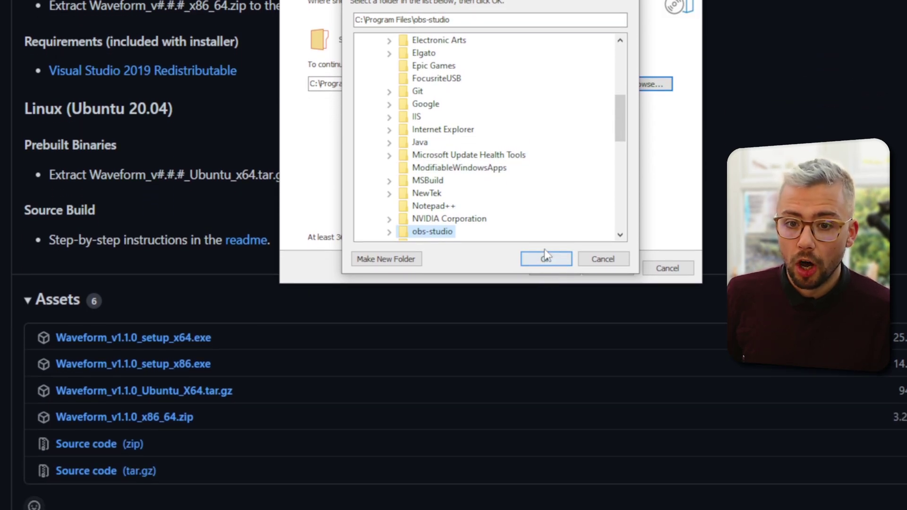
click(545, 260)
click(609, 266)
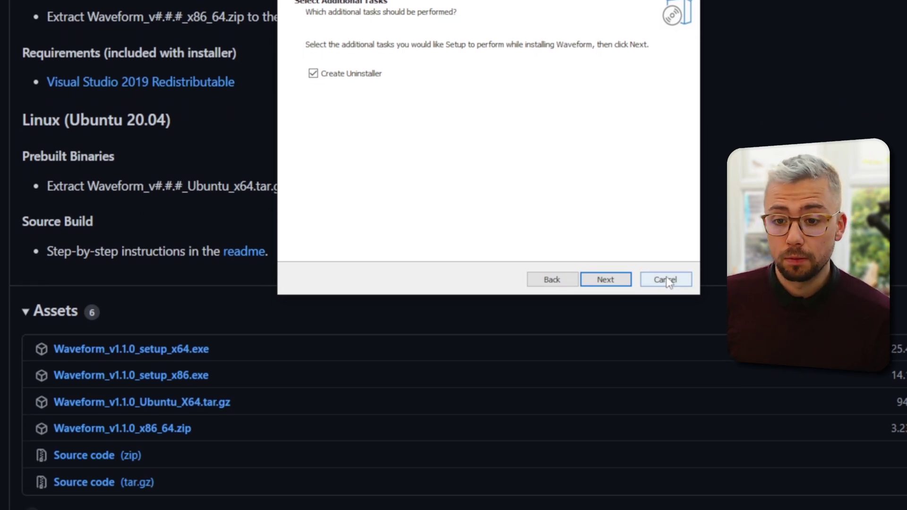
click(667, 330)
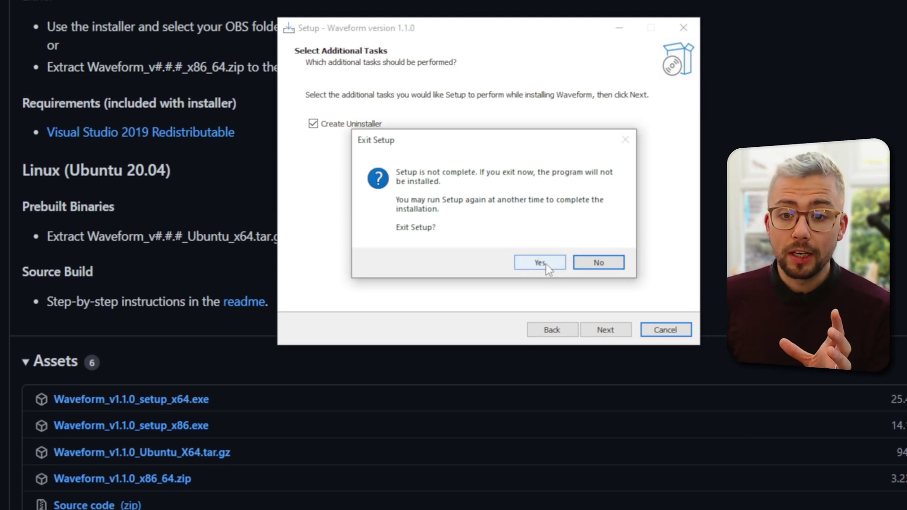
click(546, 263)
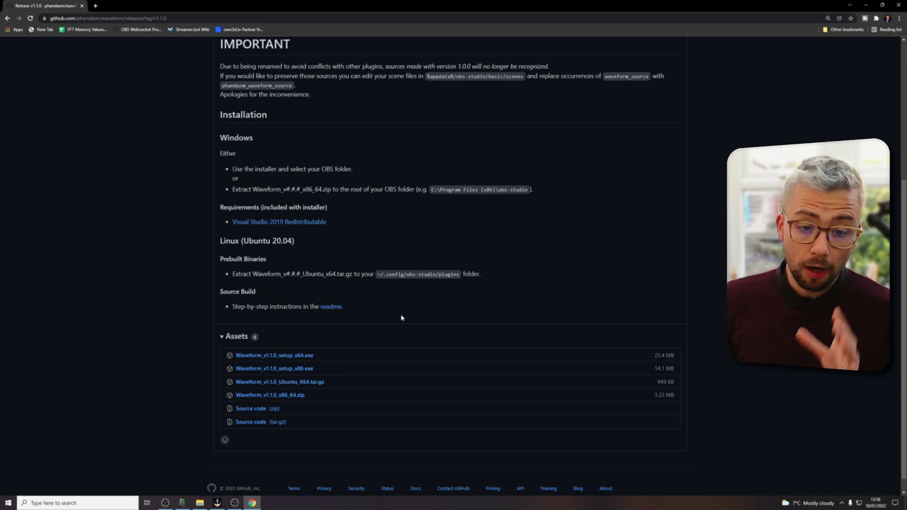
Switch to OBS, play a video in StreamElements Ground Control, then bring OBS back to front.
click(234, 502)
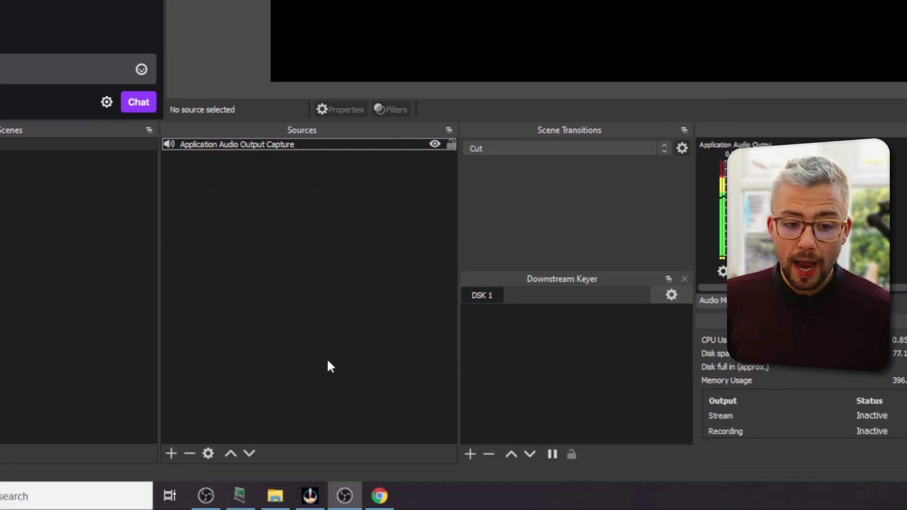
click(312, 497)
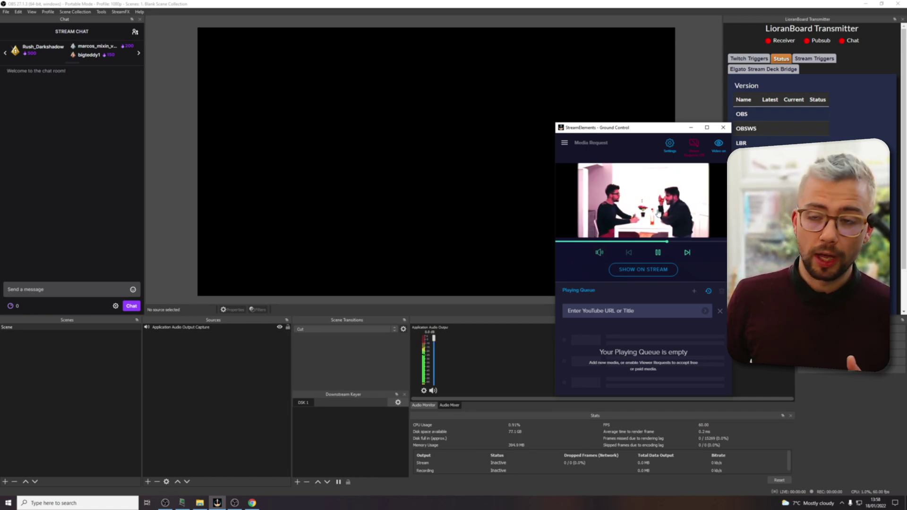
click(433, 338)
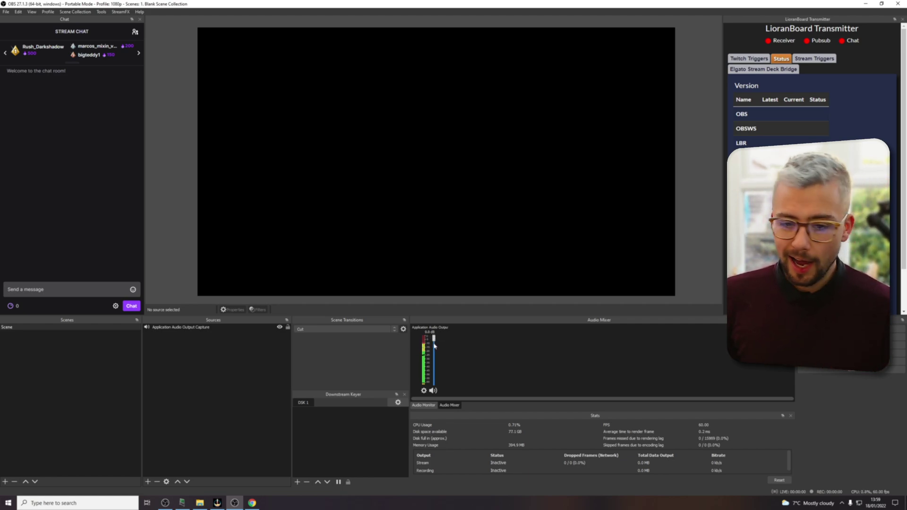
Add a new Waveform Visualizer source through the Sources context menu, keeping Create new.
right_click(197, 351)
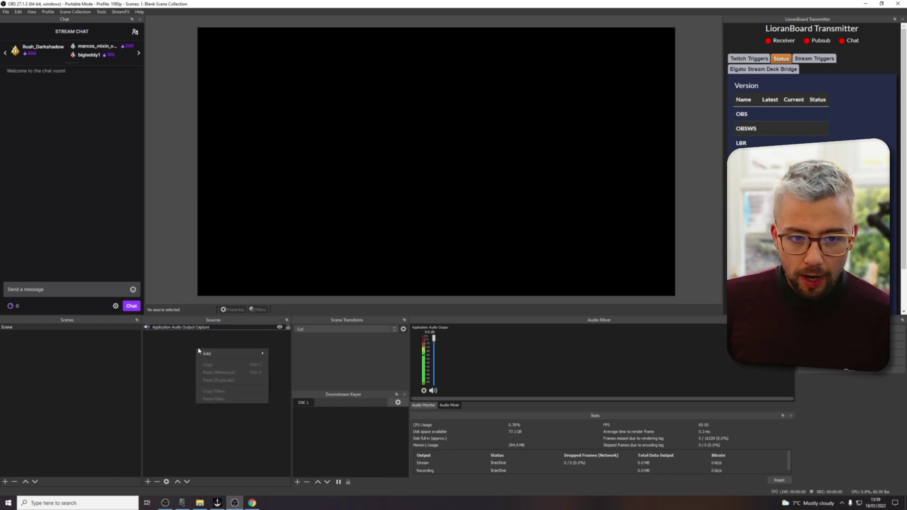
mouse_move(225, 352)
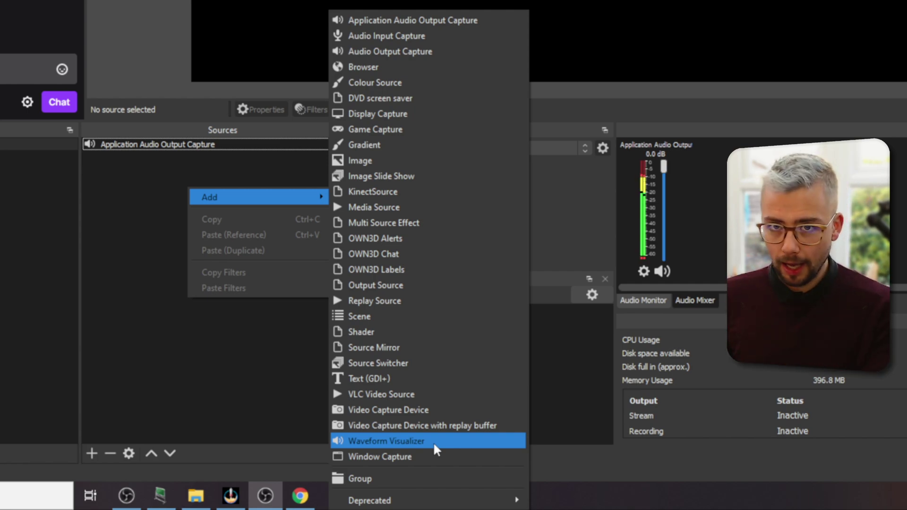
click(432, 441)
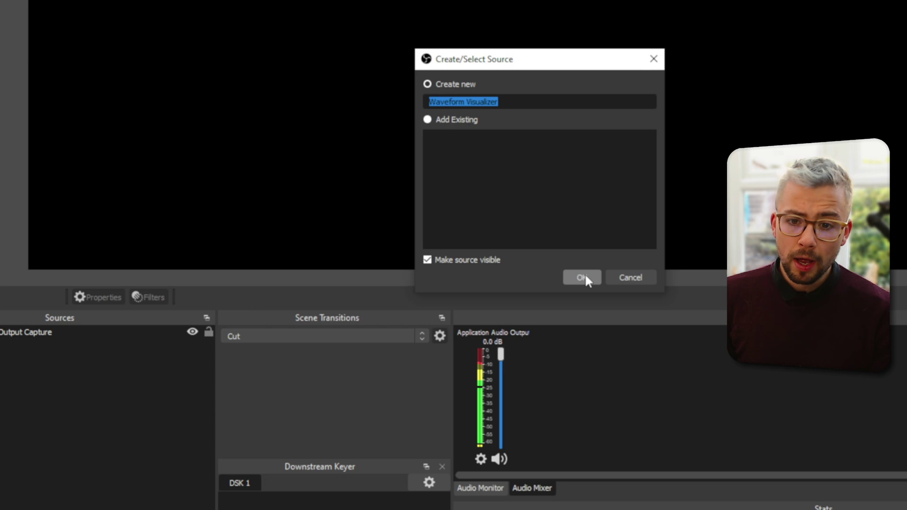
click(583, 264)
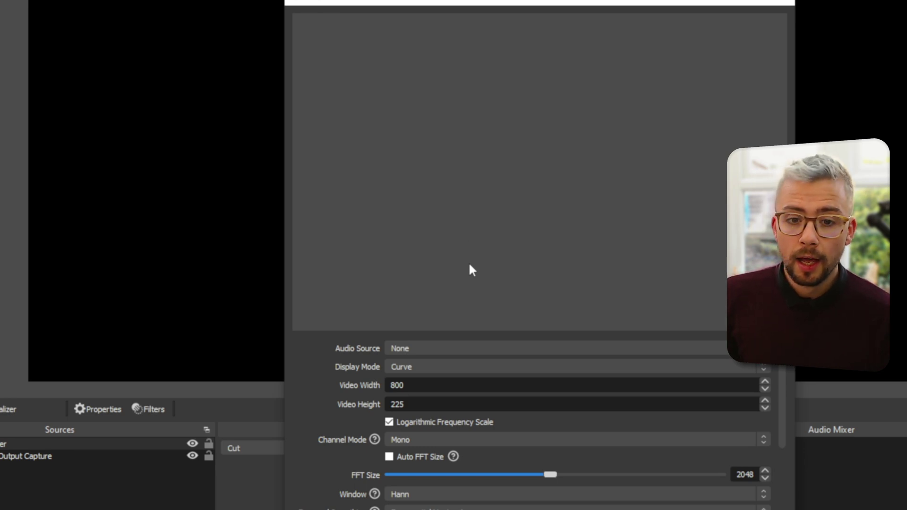
Set the visualizer's Audio Source to Application Audio Output Capture.
click(444, 269)
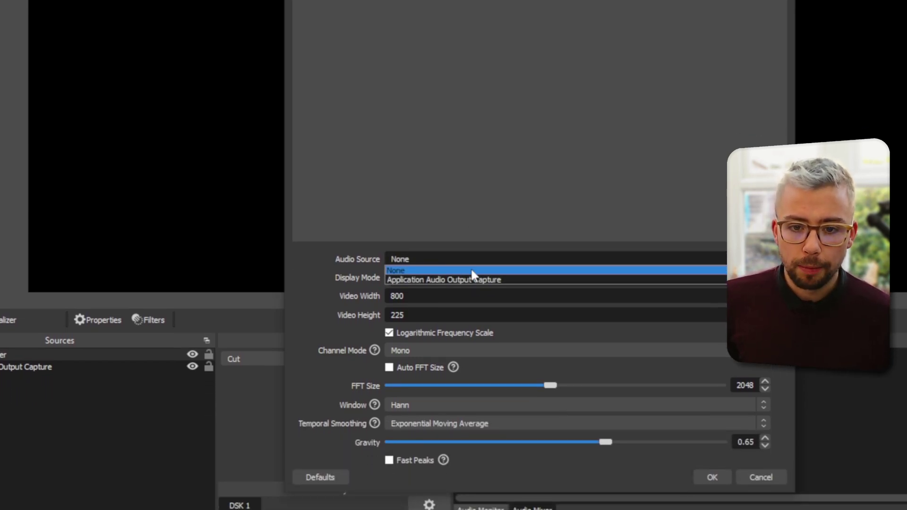
click(495, 270)
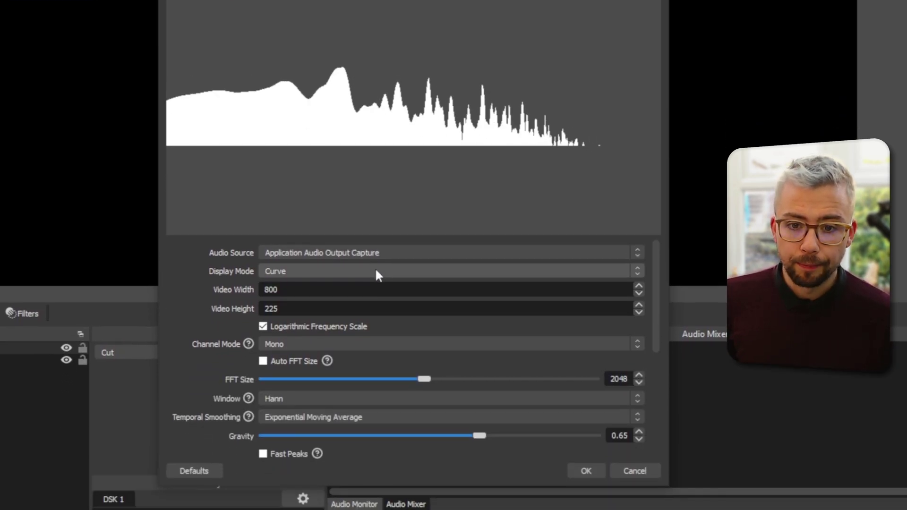
Try the Bars and Stepped Bars display modes, then settle on Bars.
click(376, 283)
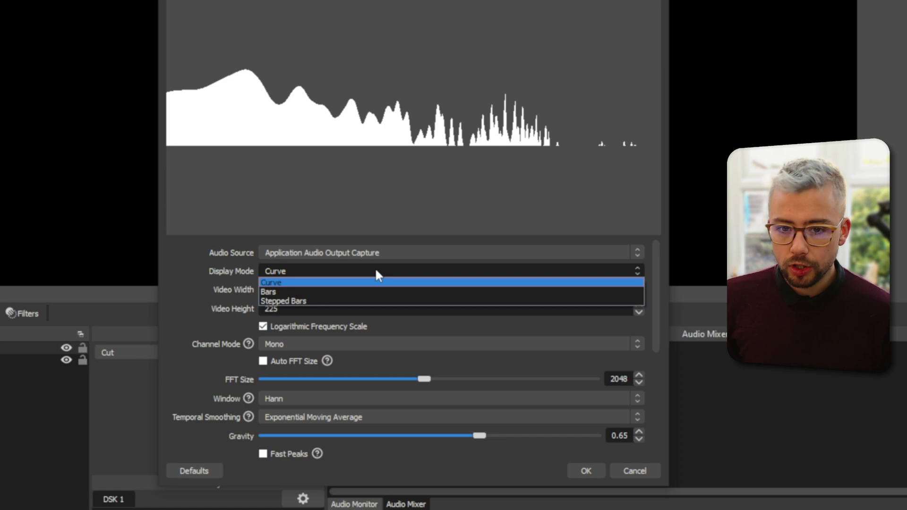
click(357, 292)
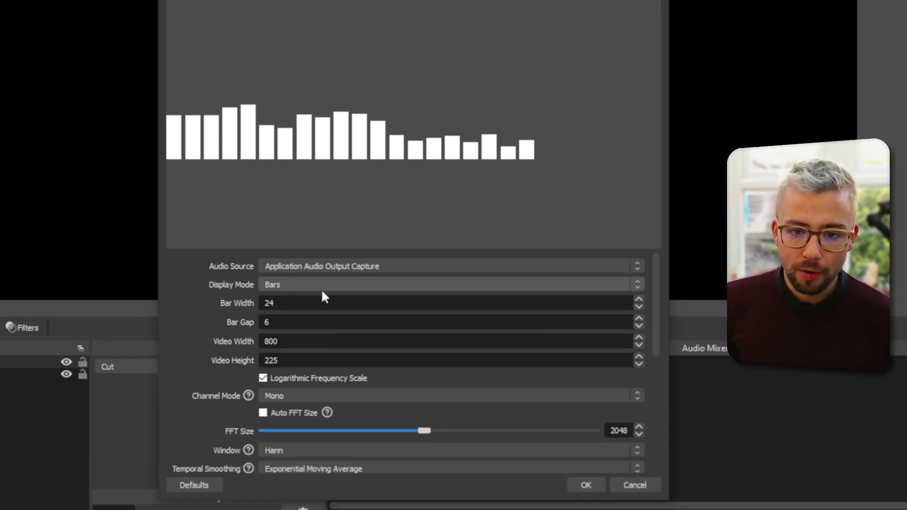
click(319, 390)
click(318, 421)
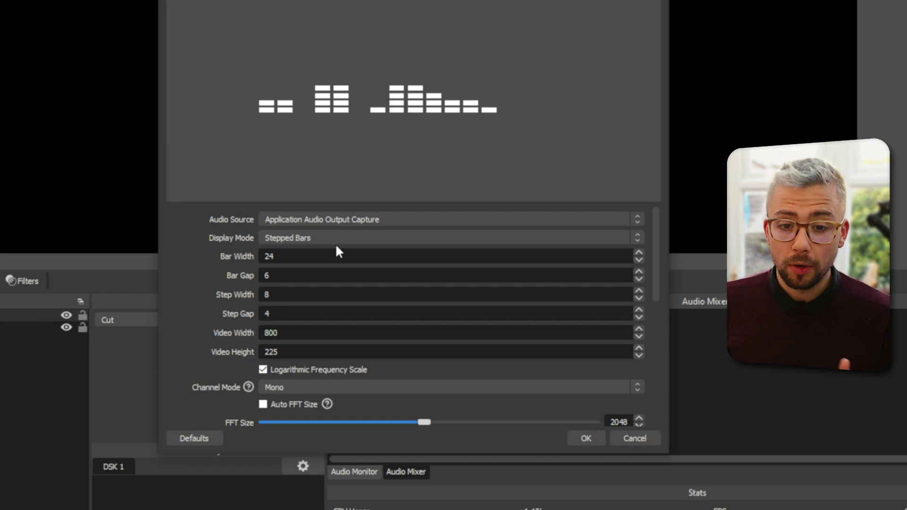
scroll(336, 249, down, 3)
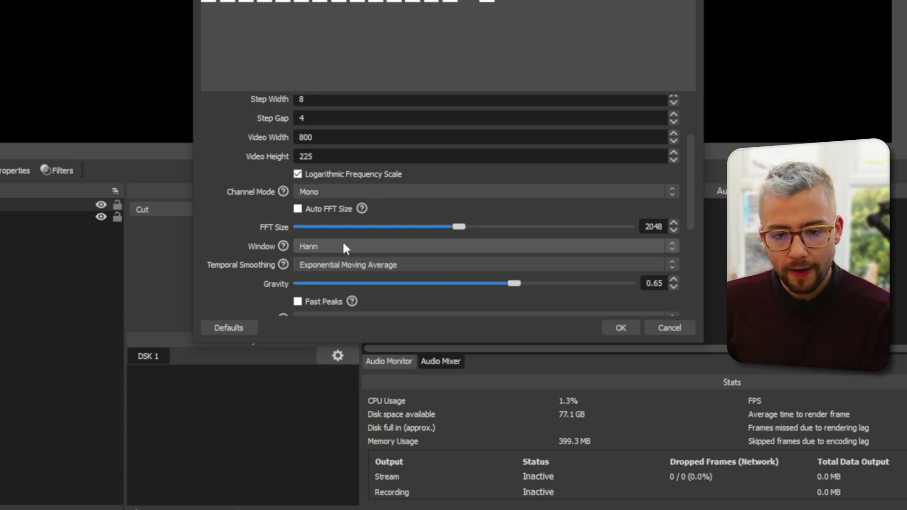
scroll(342, 240, up, 3)
click(358, 208)
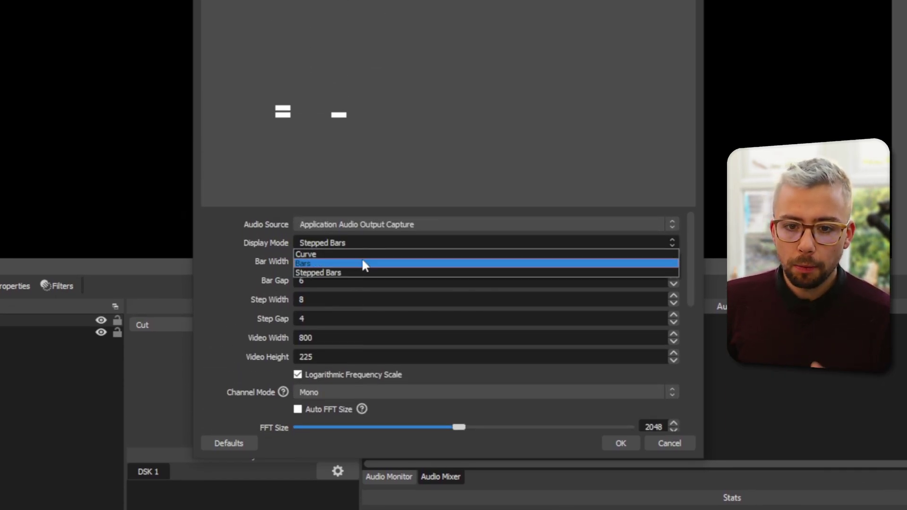
click(362, 232)
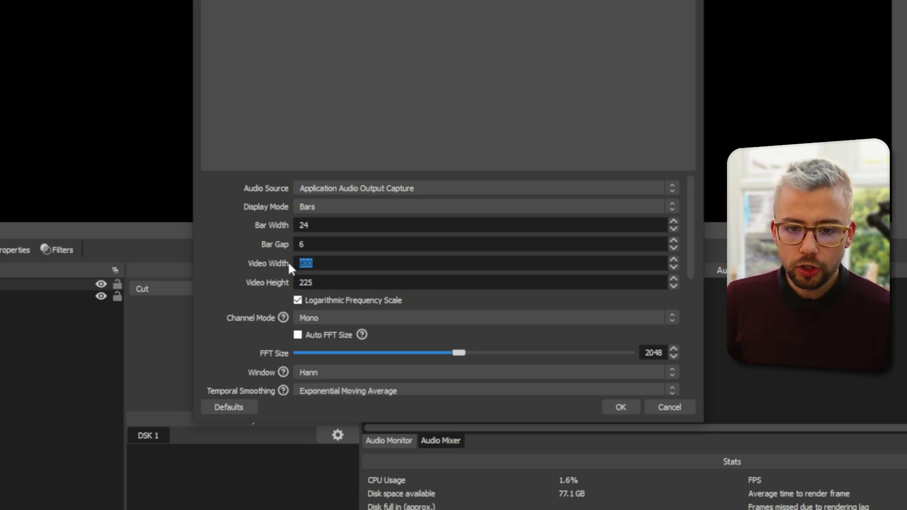
Set Video Width to 1920 and toggle Logarithmic Frequency Scale off and back on.
text(1920)
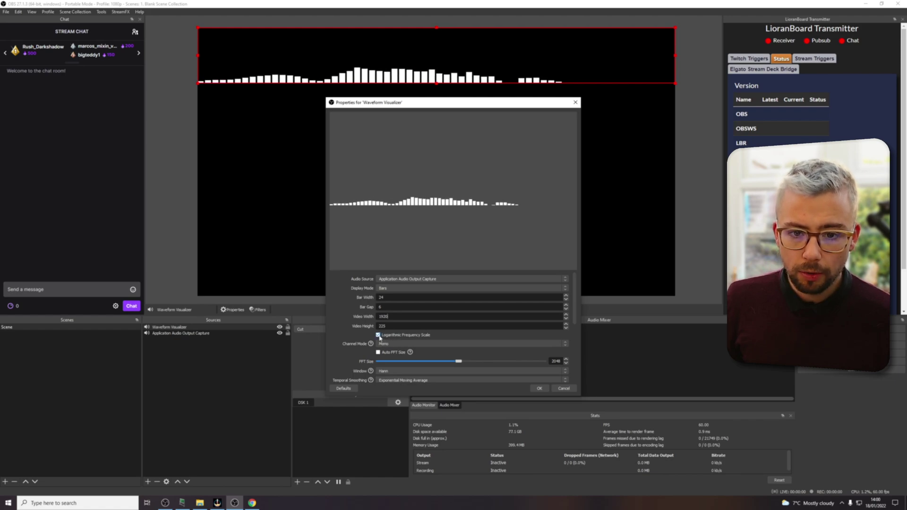
click(378, 335)
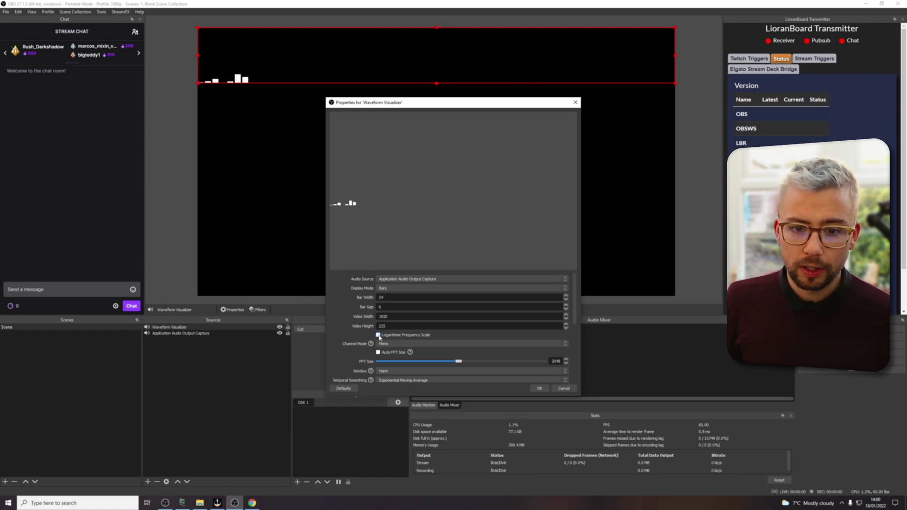
click(379, 335)
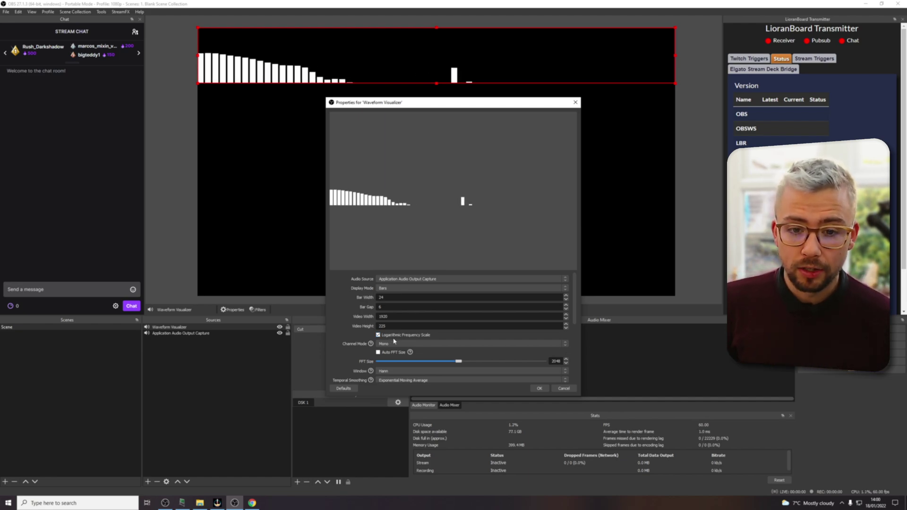
Preview Channel Mode in Stereo, return it to Mono, and move the Properties dialog aside and back.
click(385, 343)
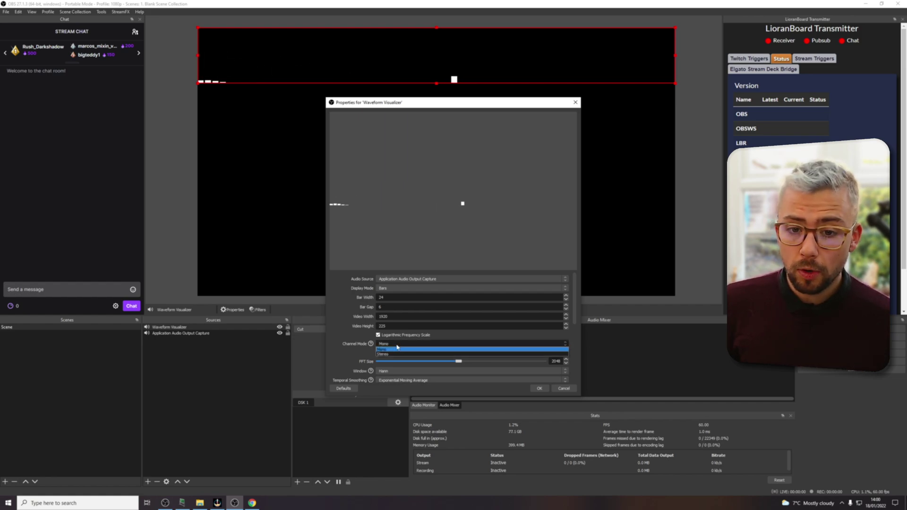
click(394, 354)
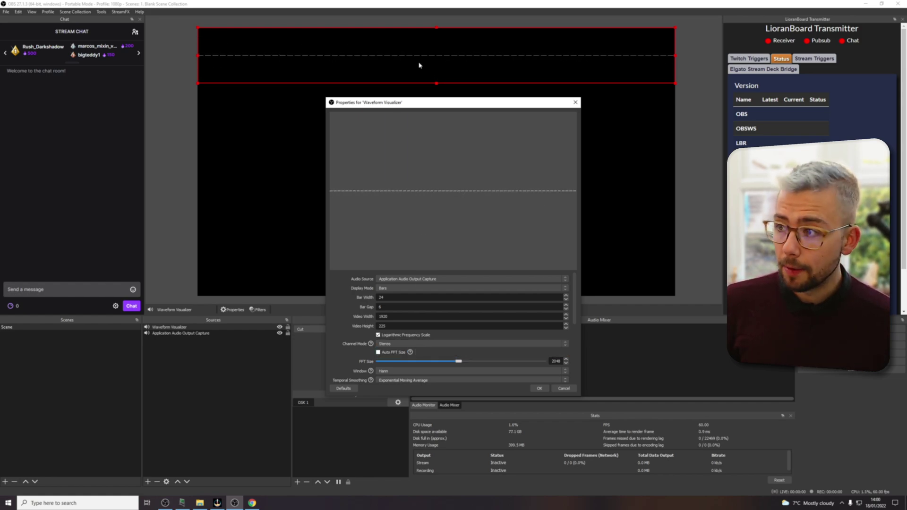
click(402, 344)
click(403, 346)
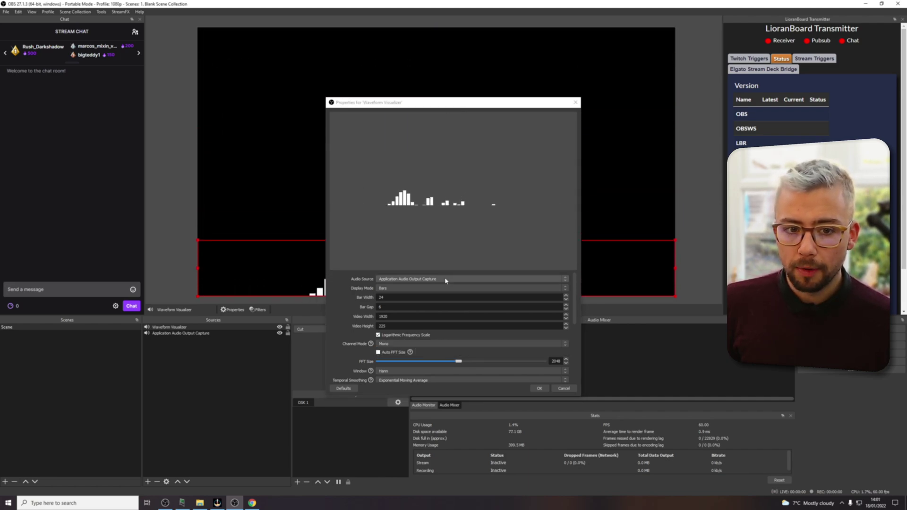
drag(459, 113, 432, 338)
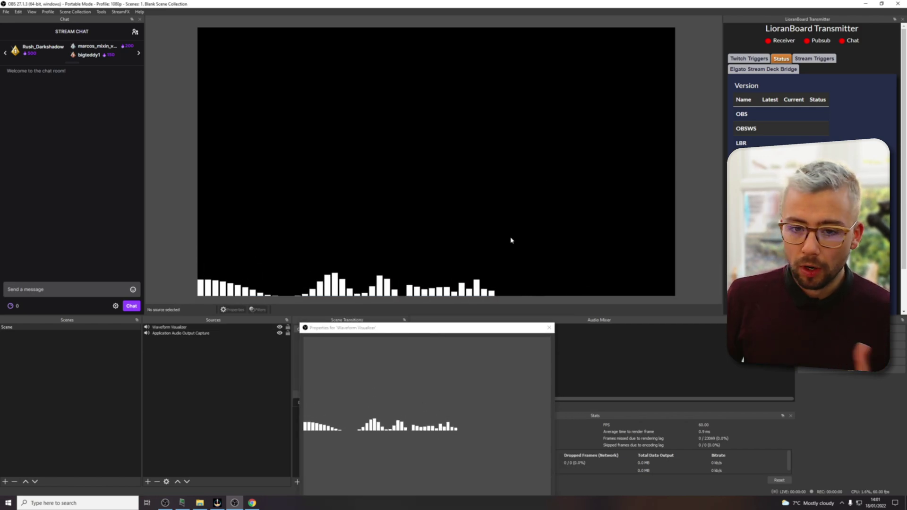
drag(472, 327, 467, 132)
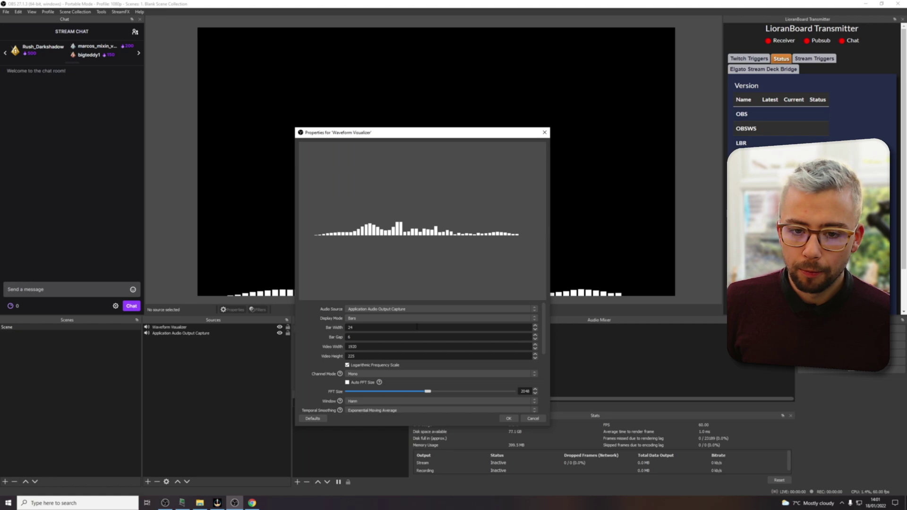
Drag the Waveform Visualizer to the top of the canvas and scroll the properties toward Gravity.
scroll(328, 342, down, 2)
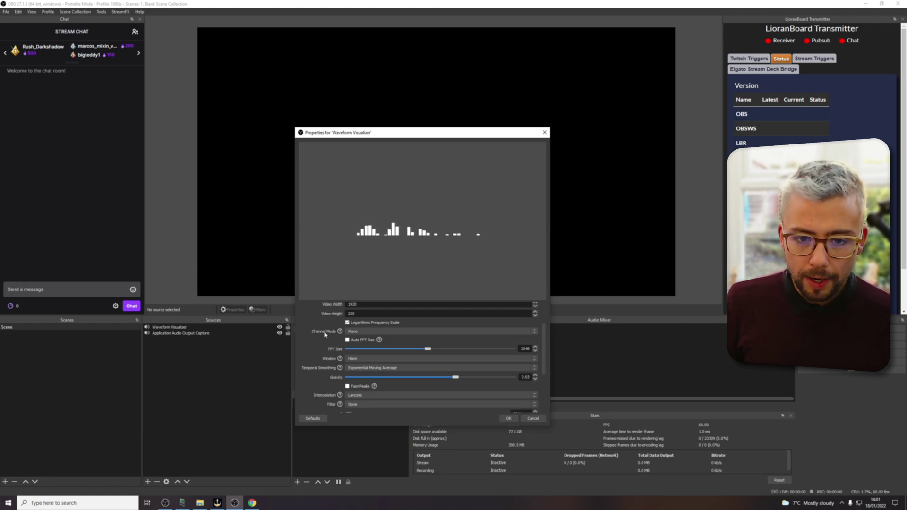
drag(260, 289, 257, 111)
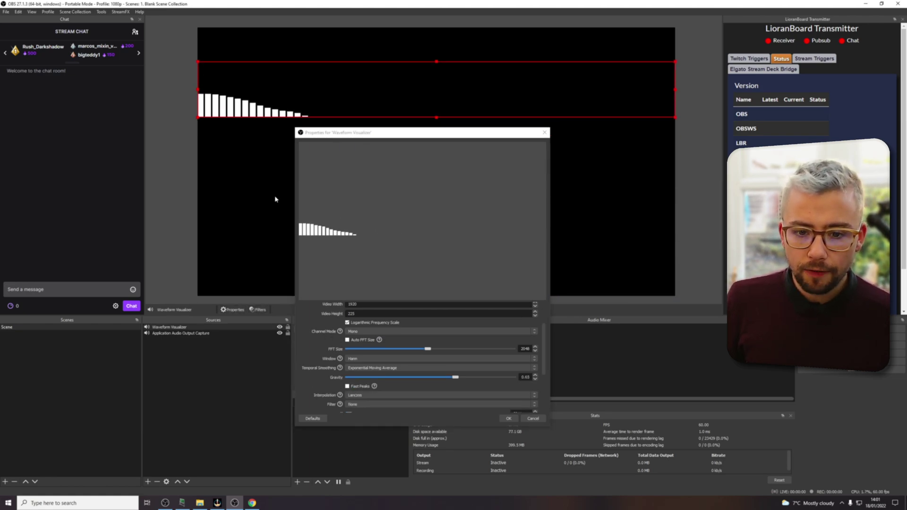
scroll(329, 409, down, 1)
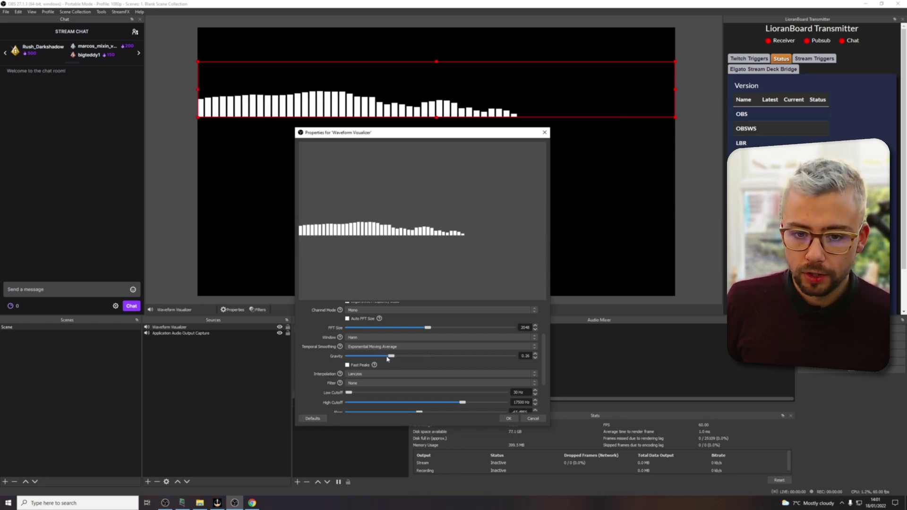
Untick Fast Peaks and set the Low Cutoff to 327 Hz and the High Cutoff to 19755 Hz.
click(348, 366)
scroll(331, 366, down, 3)
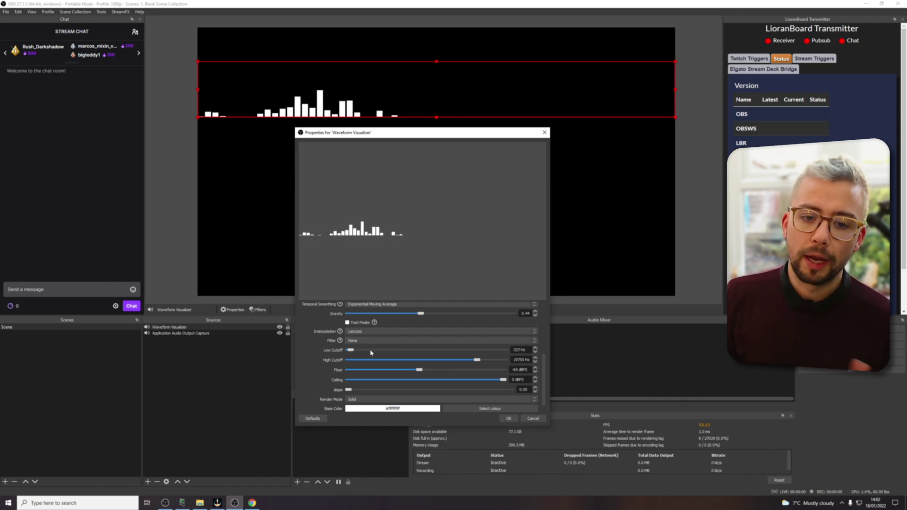
scroll(344, 367, down, 1)
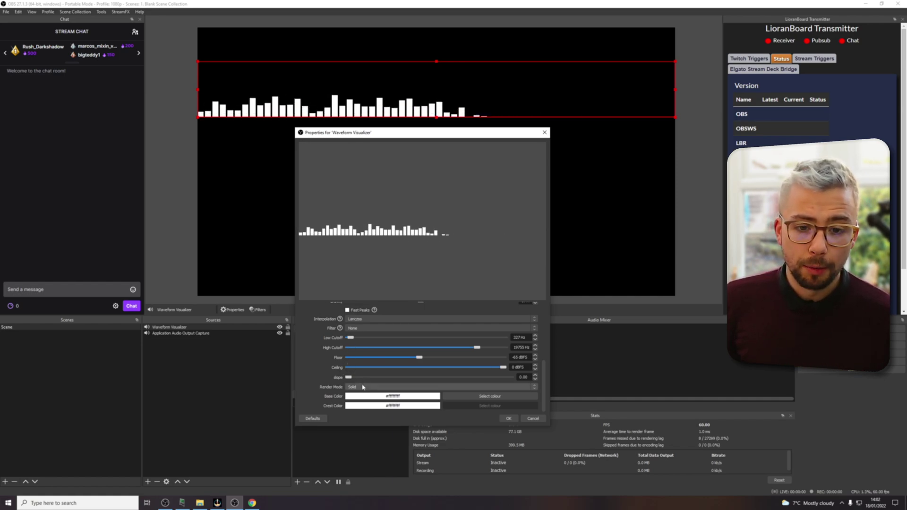
Set Render Mode to Gradient with a #55ff00 green base colour and a purple crest colour.
click(363, 387)
click(356, 404)
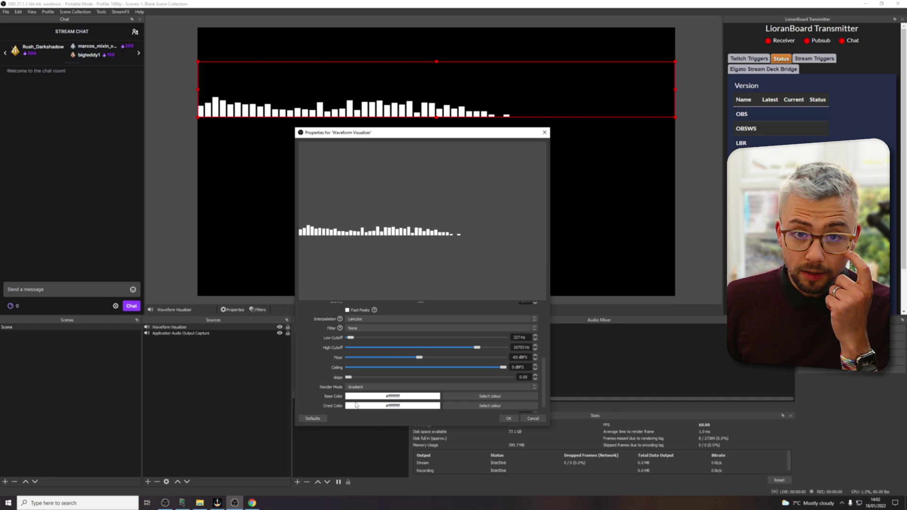
click(452, 397)
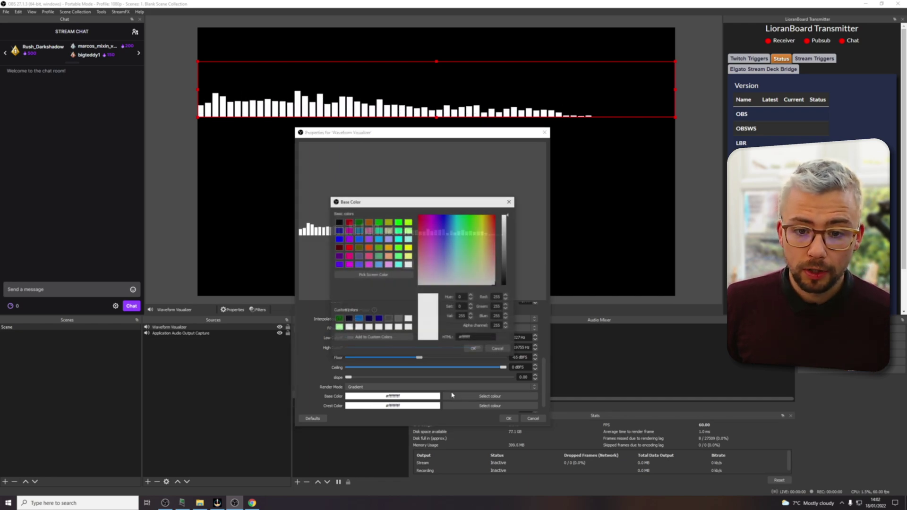
click(478, 349)
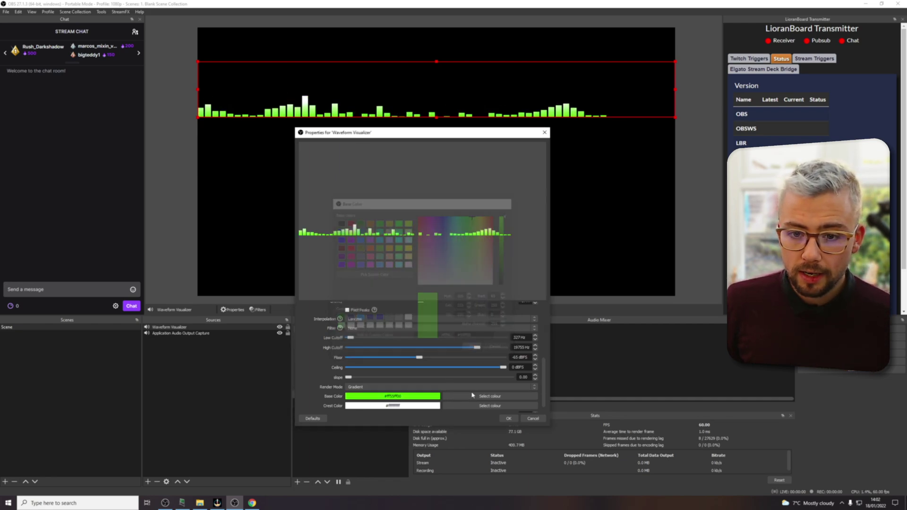
click(472, 406)
click(349, 239)
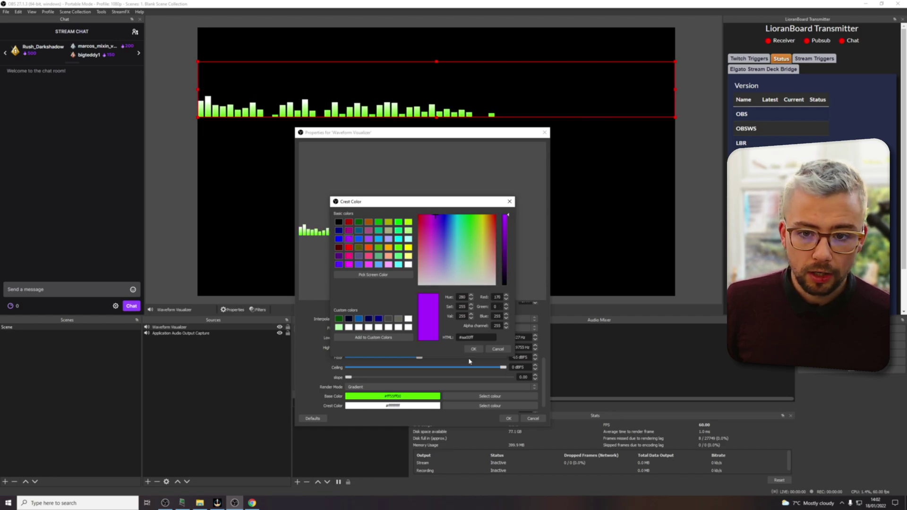
click(473, 349)
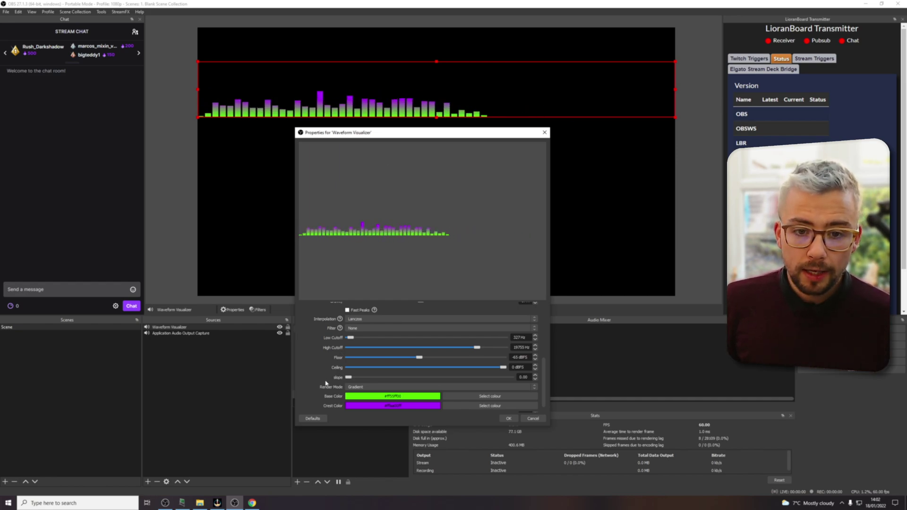
Set the visualizer's Display Mode to Curve and its Render Mode to Line.
scroll(326, 383, up, 5)
click(359, 318)
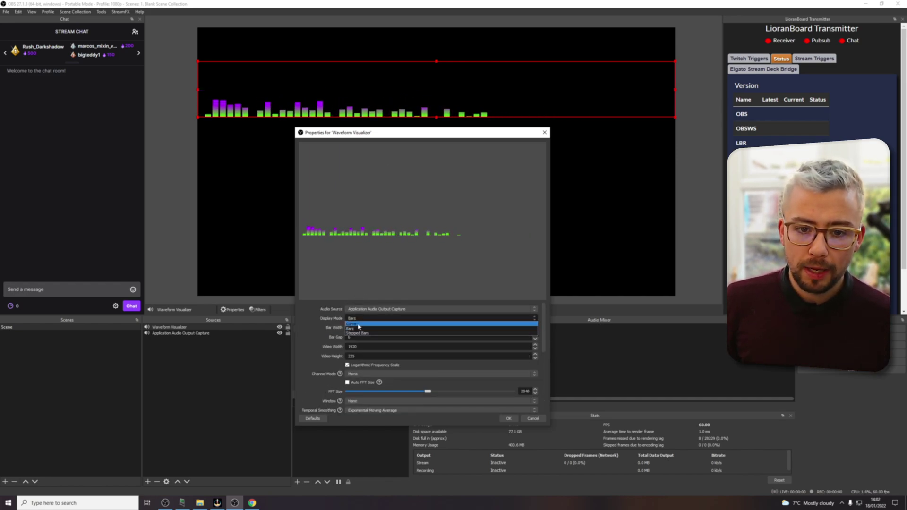
click(358, 324)
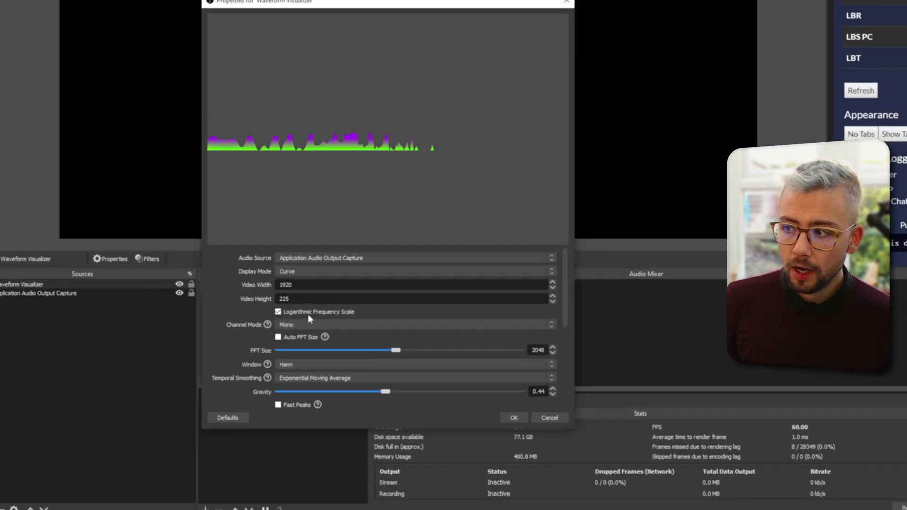
scroll(347, 352, down, 10)
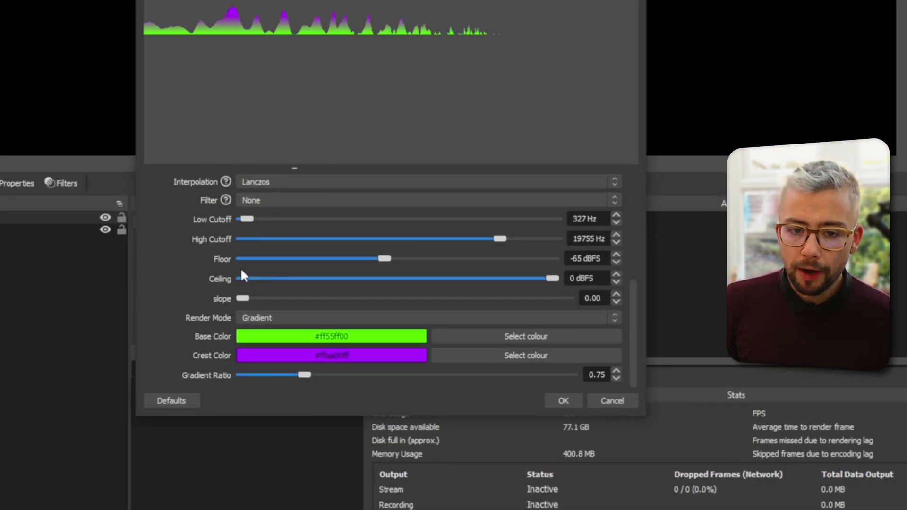
click(264, 318)
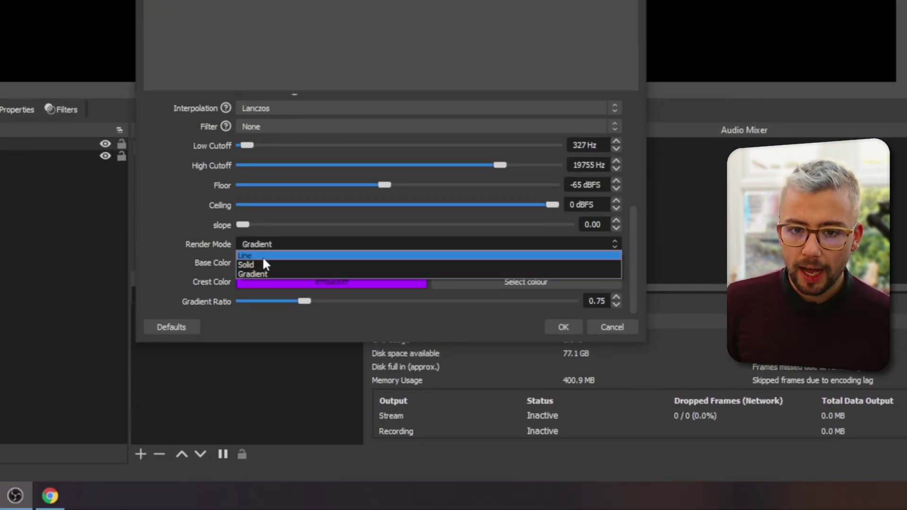
click(263, 256)
Change the Base Color to white.
scroll(263, 256, up, 3)
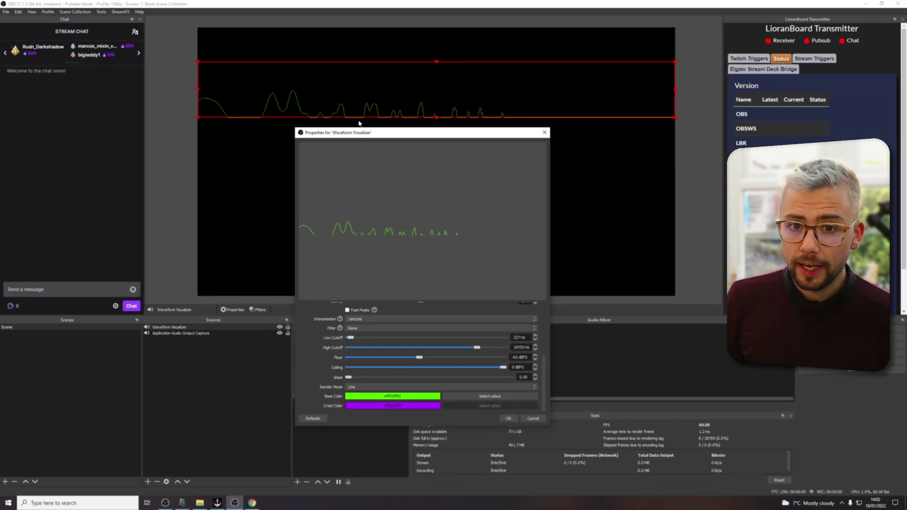
click(246, 83)
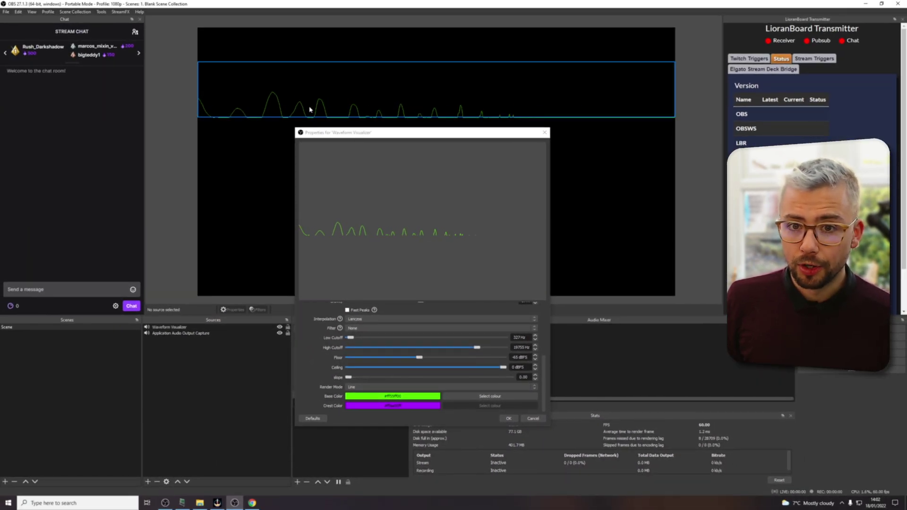
click(468, 398)
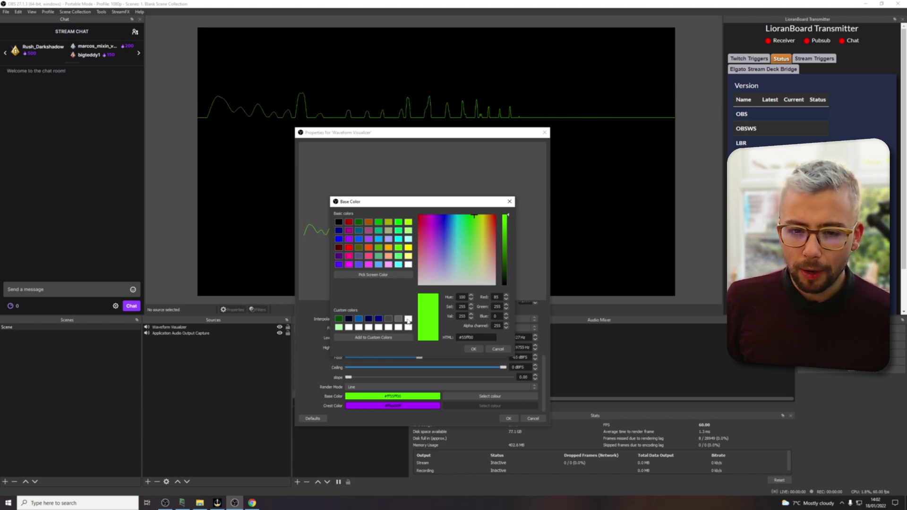
click(408, 321)
click(473, 349)
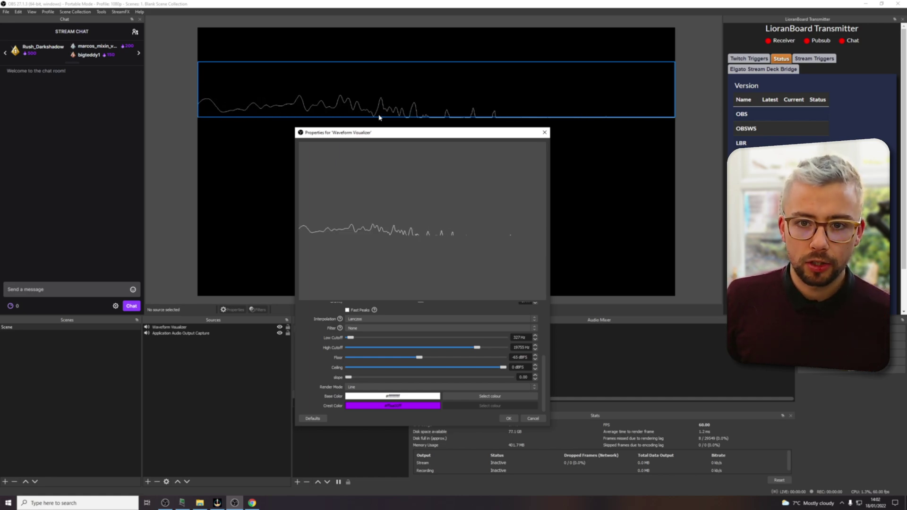
click(256, 104)
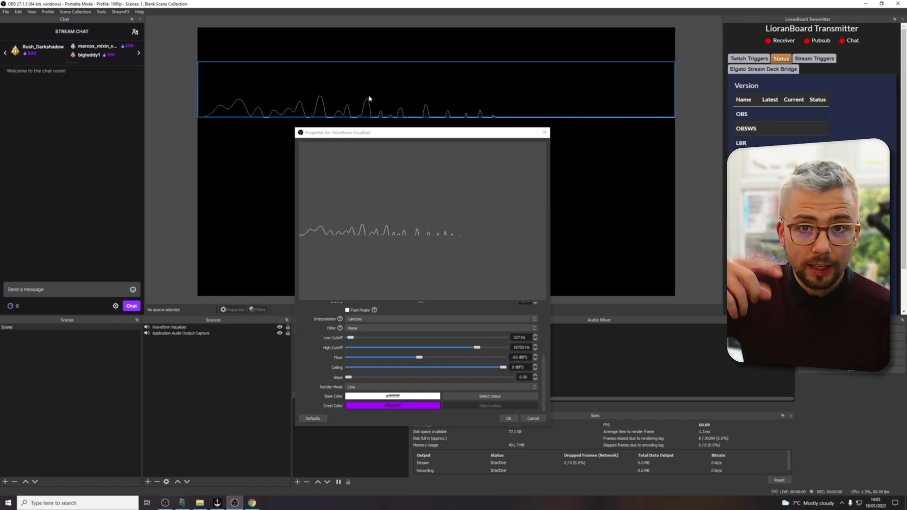
Set the Waveform Visualizer's Channel Mode to Stereo.
scroll(336, 382, up, 3)
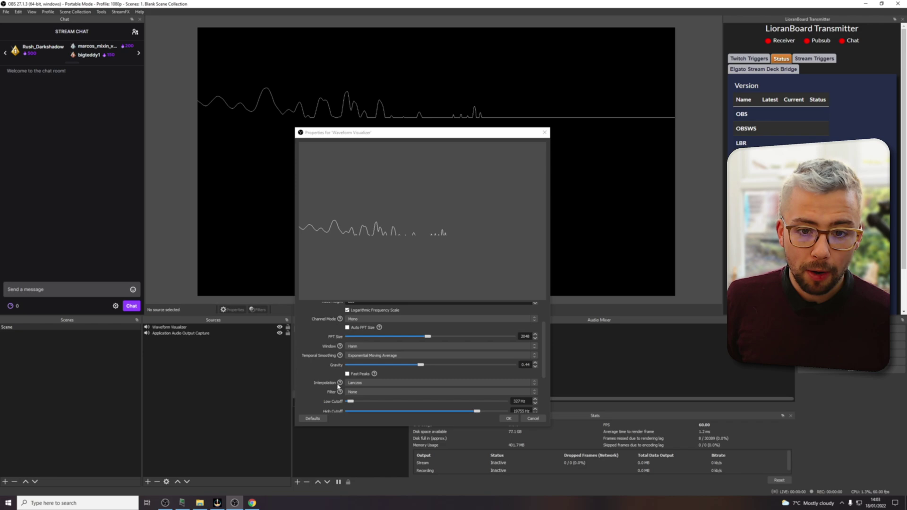
click(355, 320)
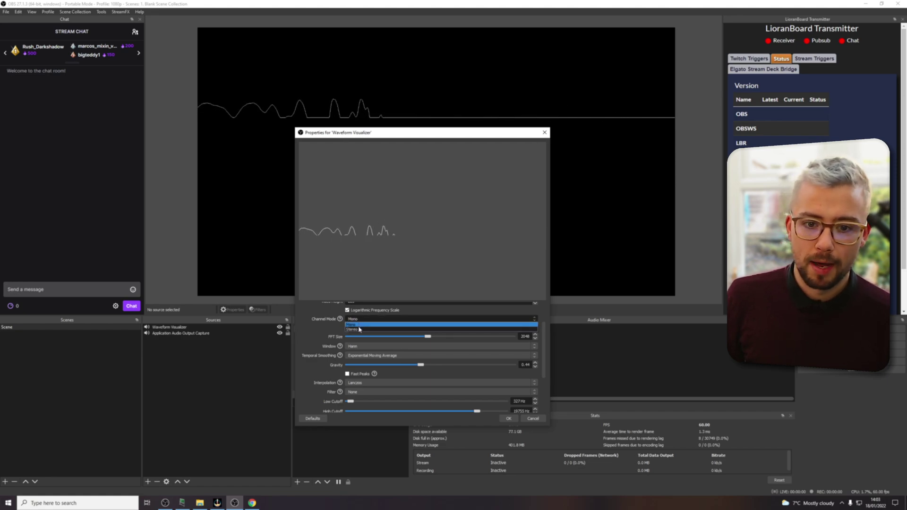
click(359, 329)
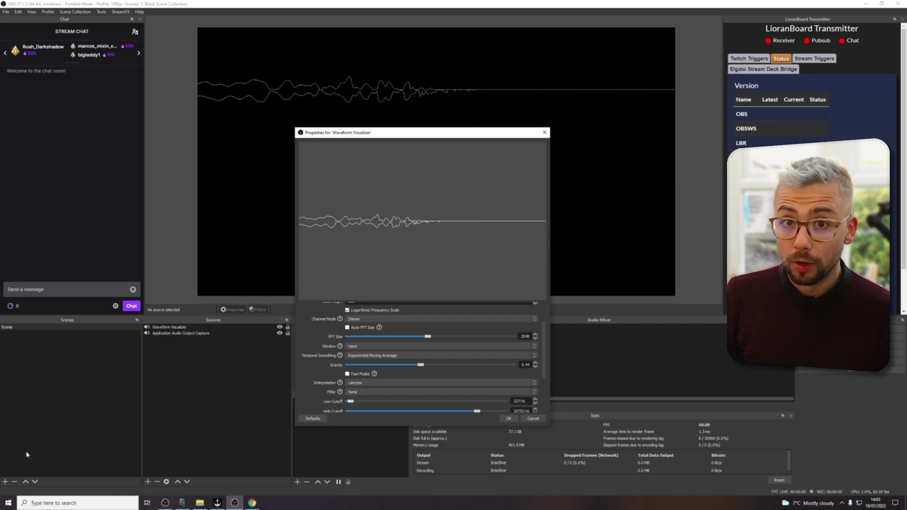